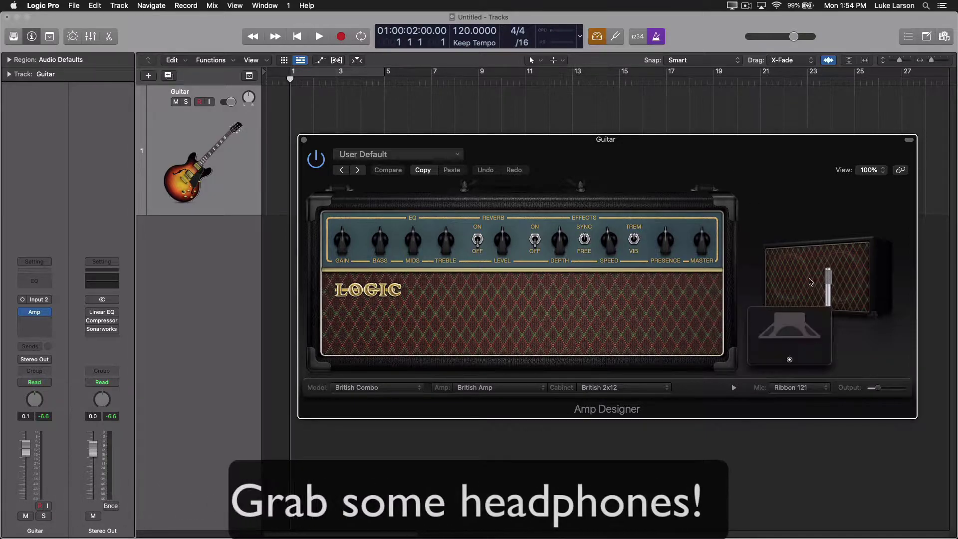
- Get ready to close the Amp Designer window showing British Combo with the British 2x12 cabinet
mouse_move(771, 279)
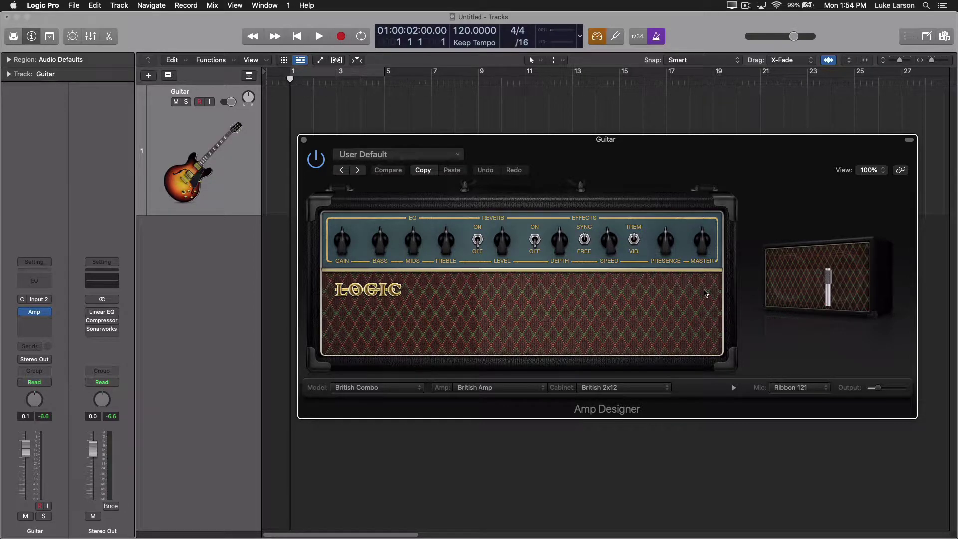
- Close the Amp Designer window and set the Guitar channel's amp insert to No Plug-in
click(304, 140)
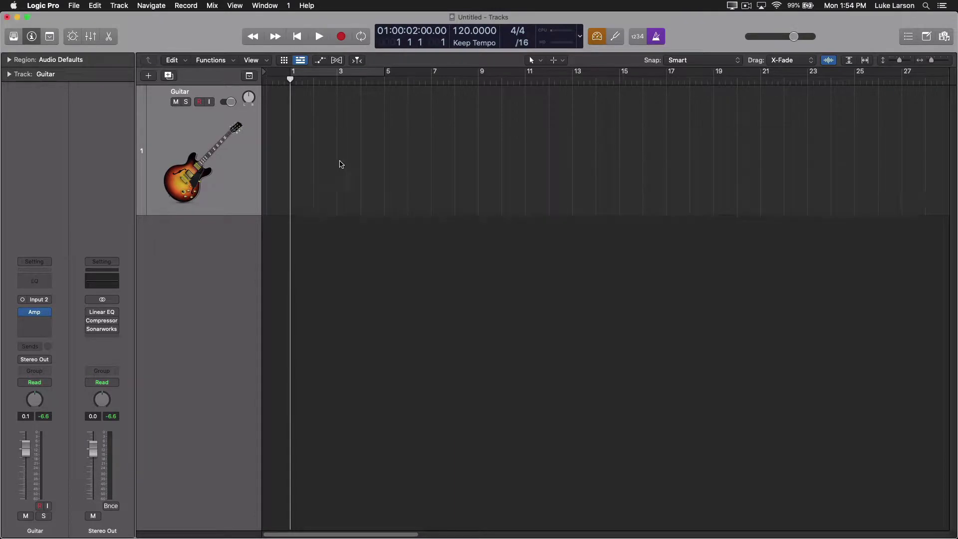
click(49, 313)
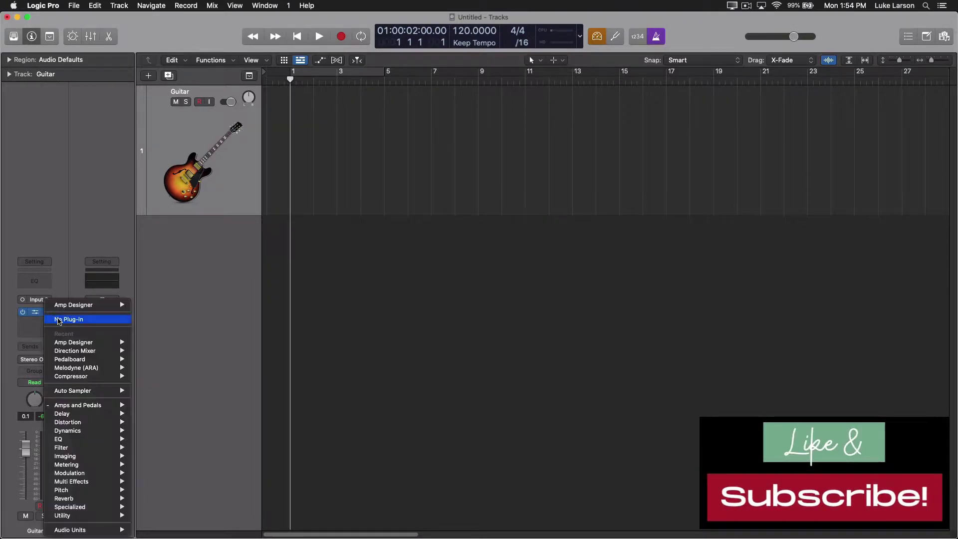
click(59, 320)
click(48, 506)
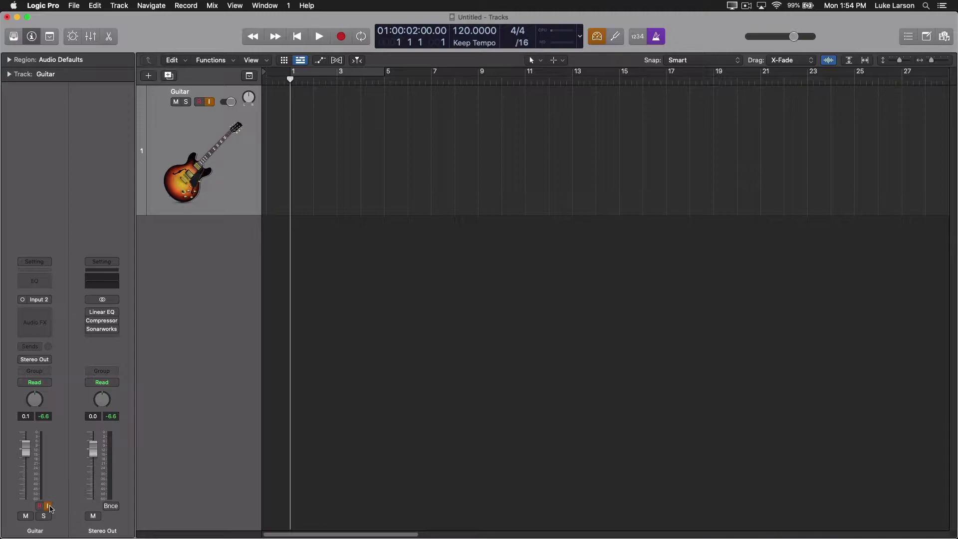
- Insert a Mono->Stereo Direction Mixer in the empty Audio FX slot and set Spread to 0.00
click(49, 317)
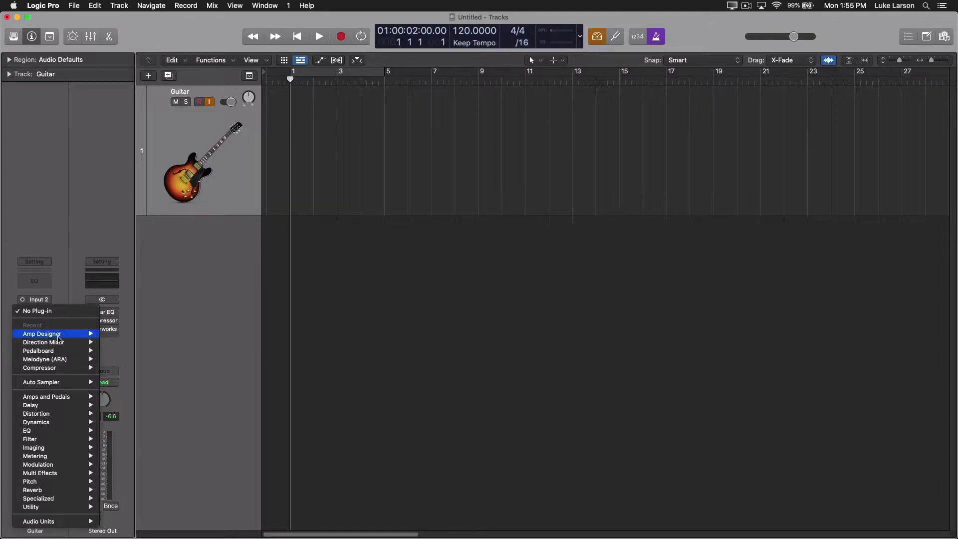
mouse_move(44, 444)
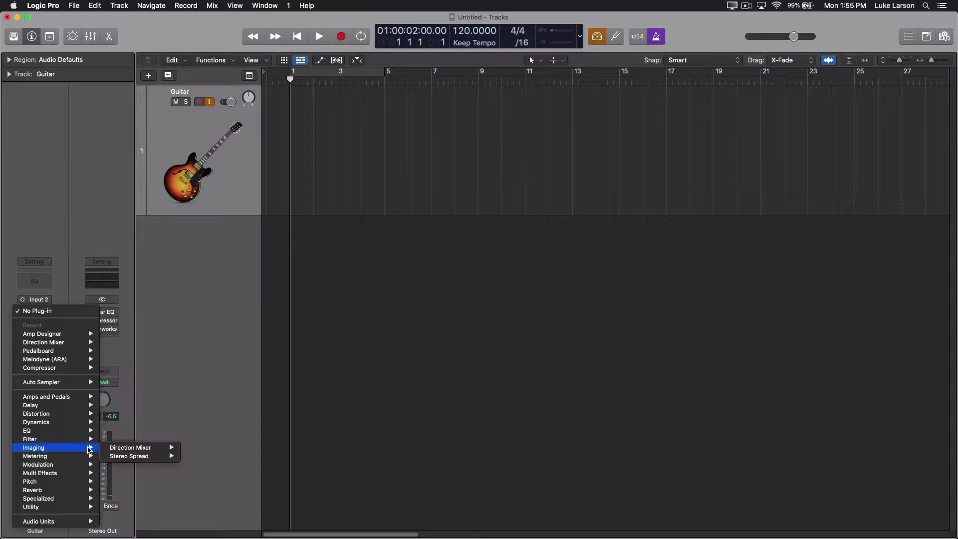
mouse_move(144, 447)
click(196, 448)
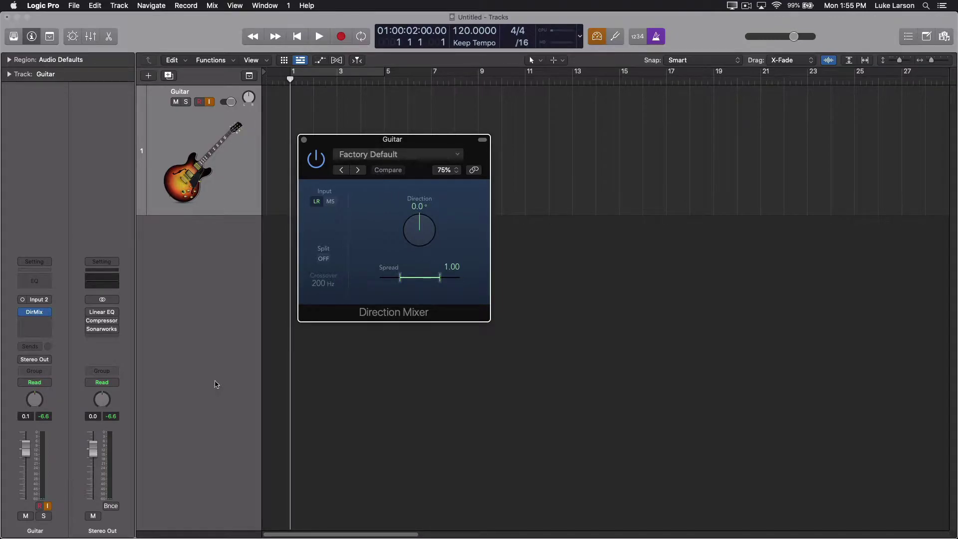
drag(401, 283, 421, 280)
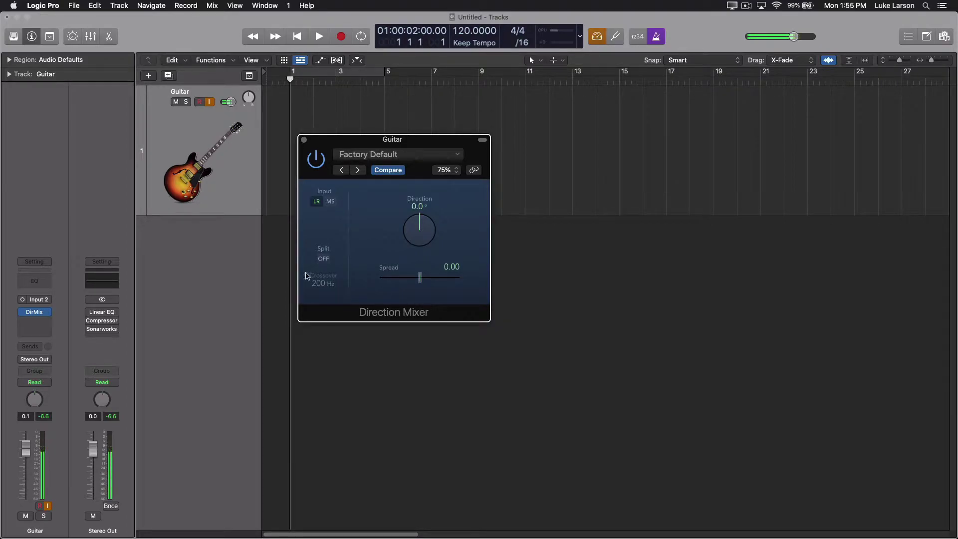
- Add a Dual Mono Amp Designer below the Direction Mixer and move its window up
click(48, 322)
mouse_move(67, 398)
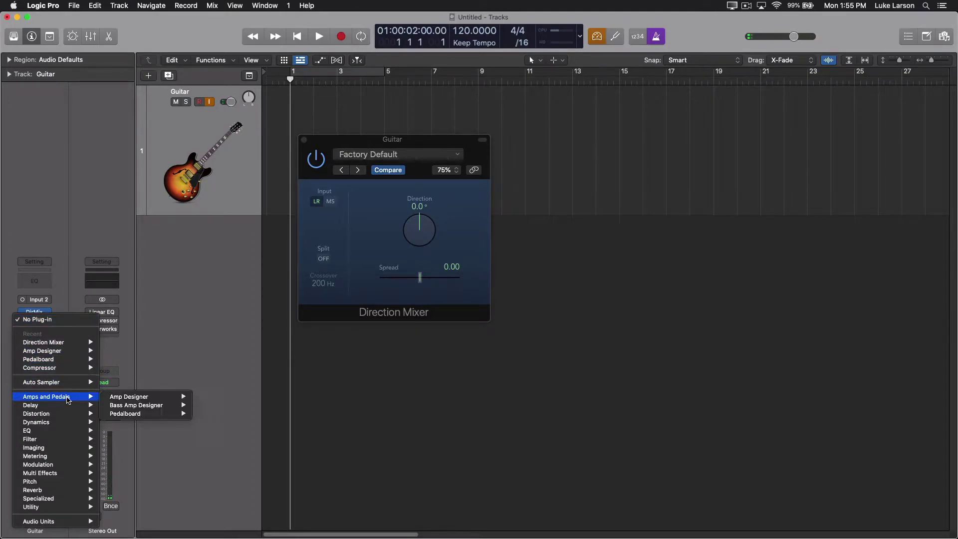
mouse_move(129, 398)
click(223, 405)
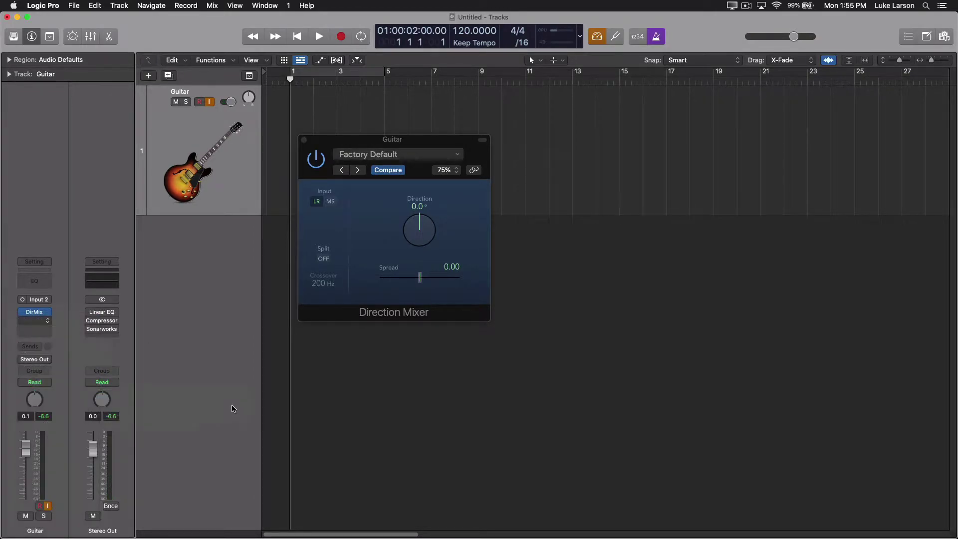
drag(669, 173, 614, 116)
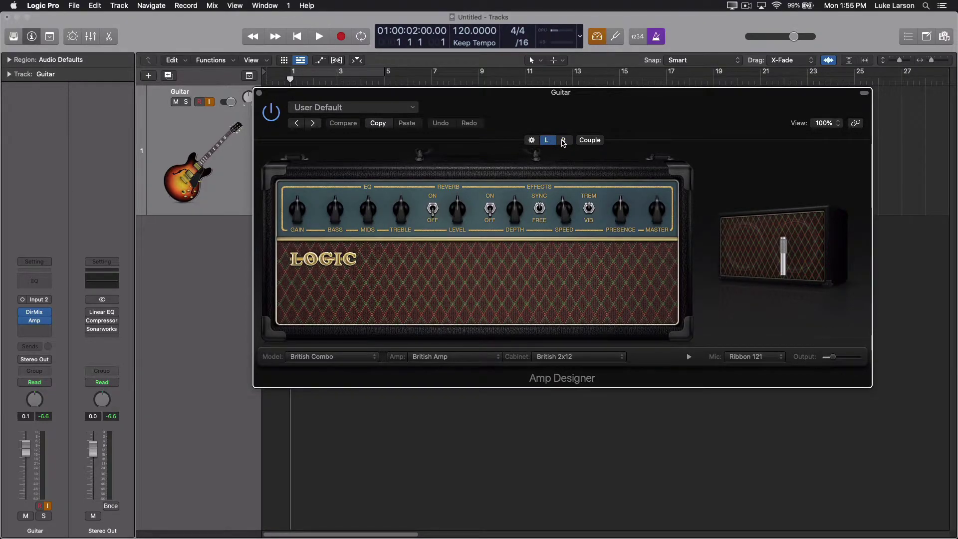
- Give the Amp Designer's right channel a Dynamic 57 microphone
click(564, 143)
click(773, 357)
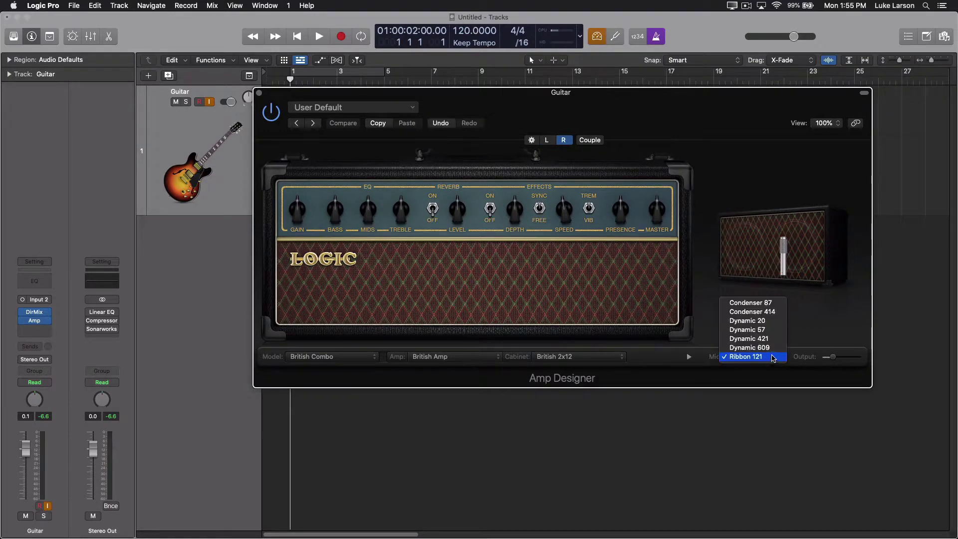
click(747, 330)
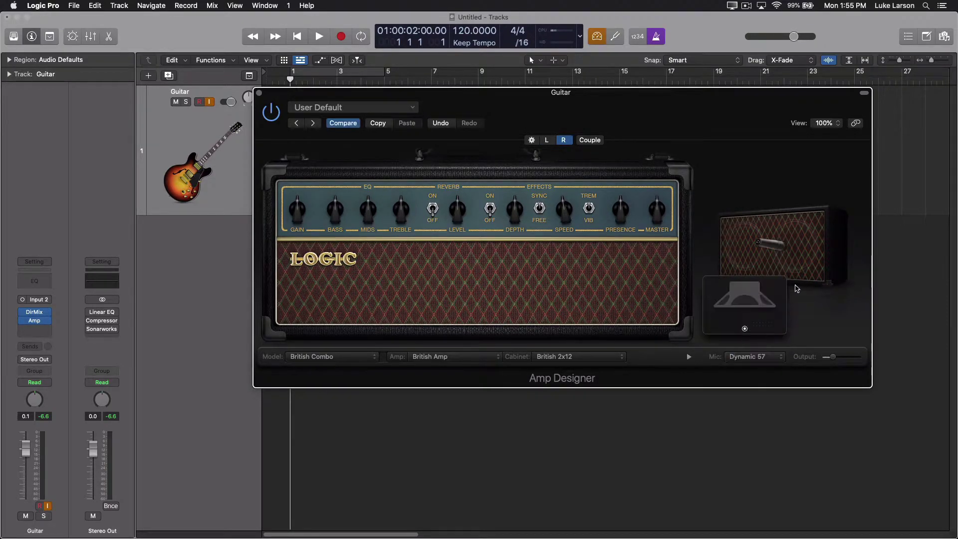
- Reposition the left Ribbon 121 and right Dynamic 57 mics on the cabinet speaker
click(547, 140)
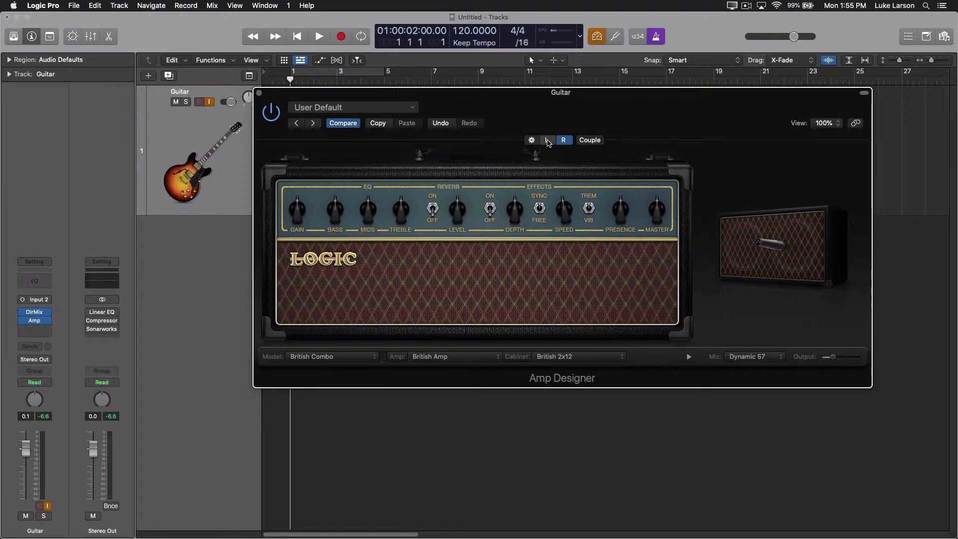
drag(744, 329, 752, 319)
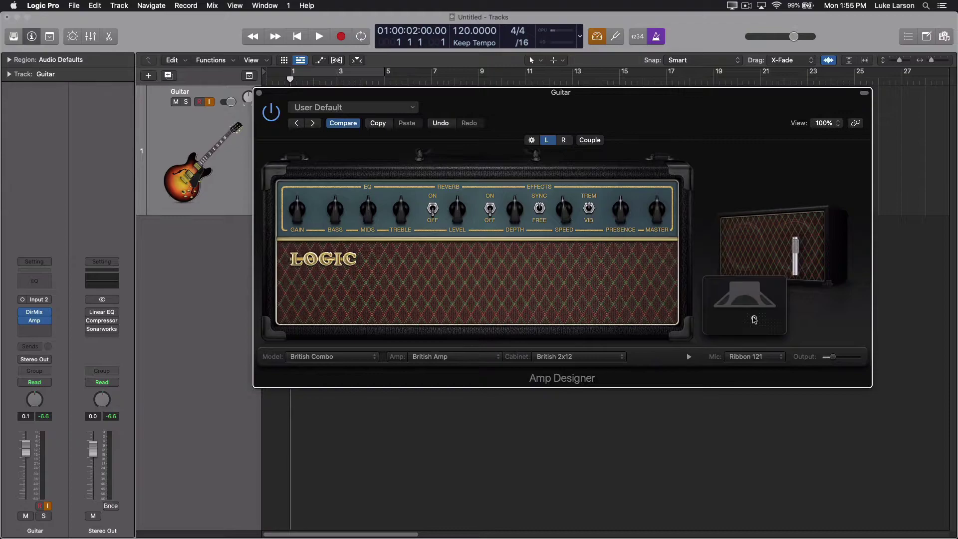
click(564, 140)
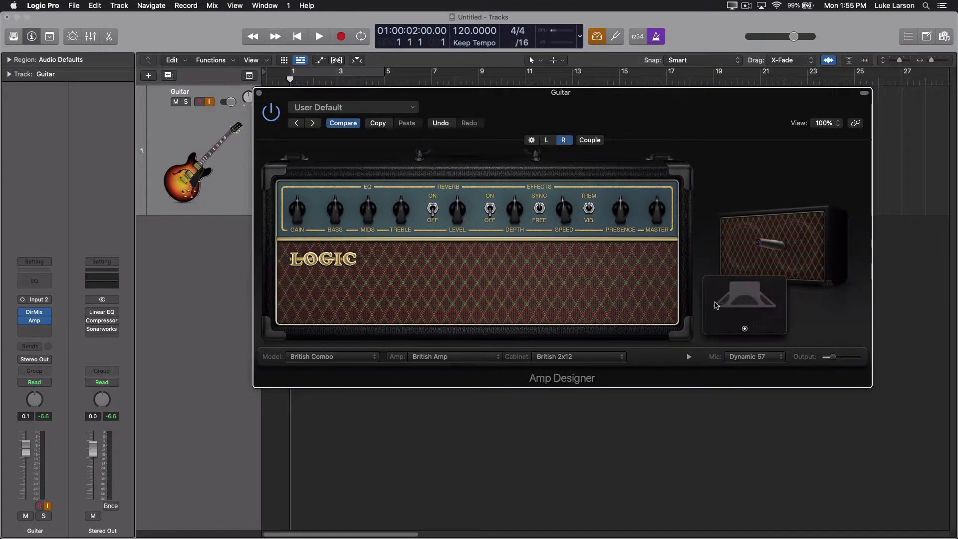
drag(746, 328, 750, 317)
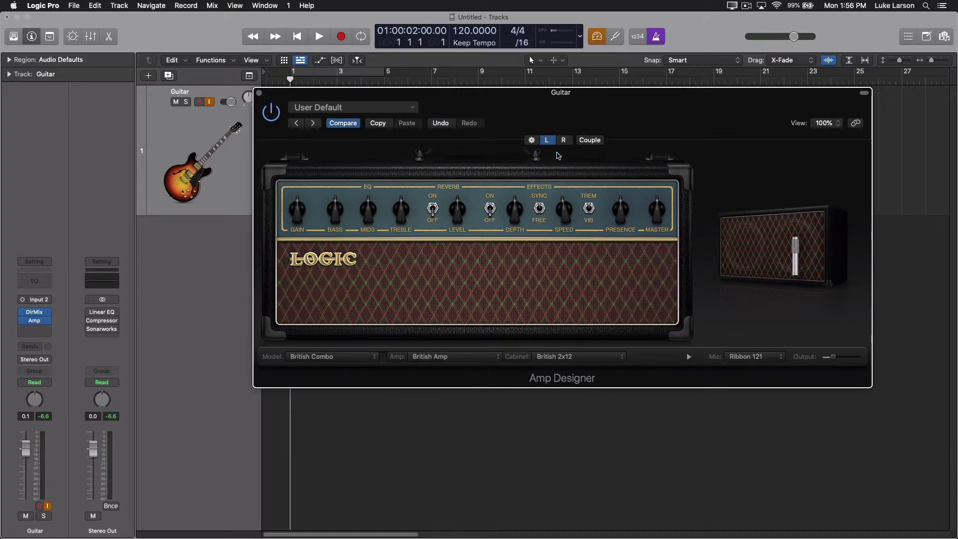
- Couple the left and right channels, lower Gain, reduce Bass slightly and raise Treble
click(564, 141)
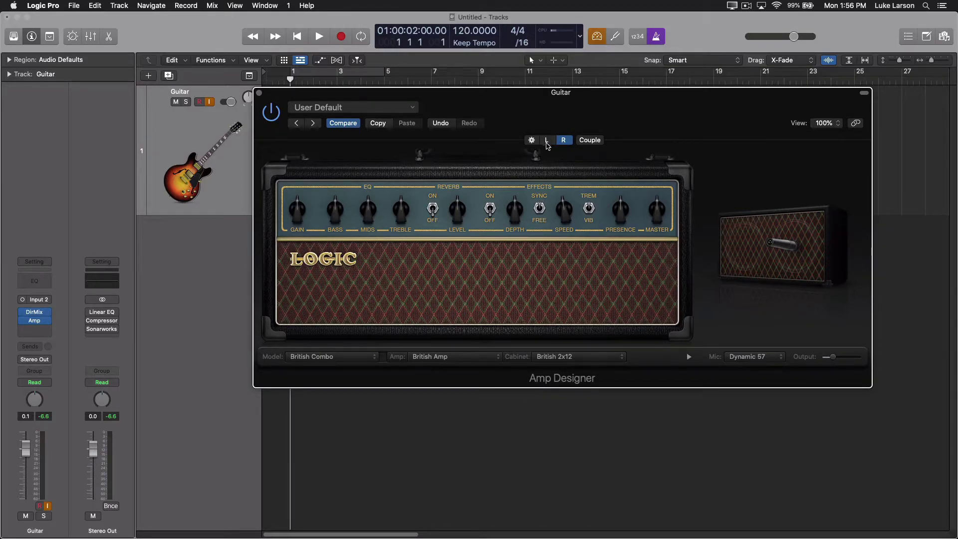
click(547, 141)
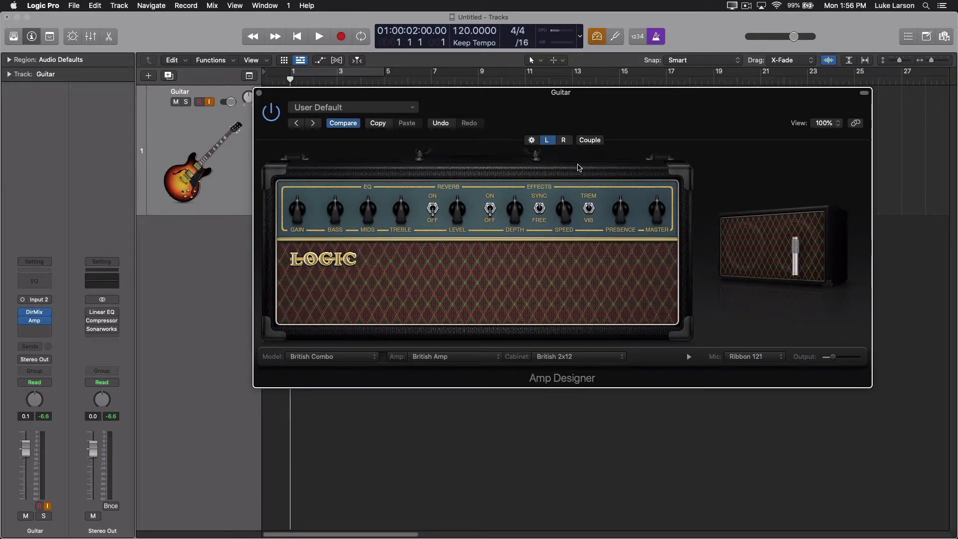
click(591, 143)
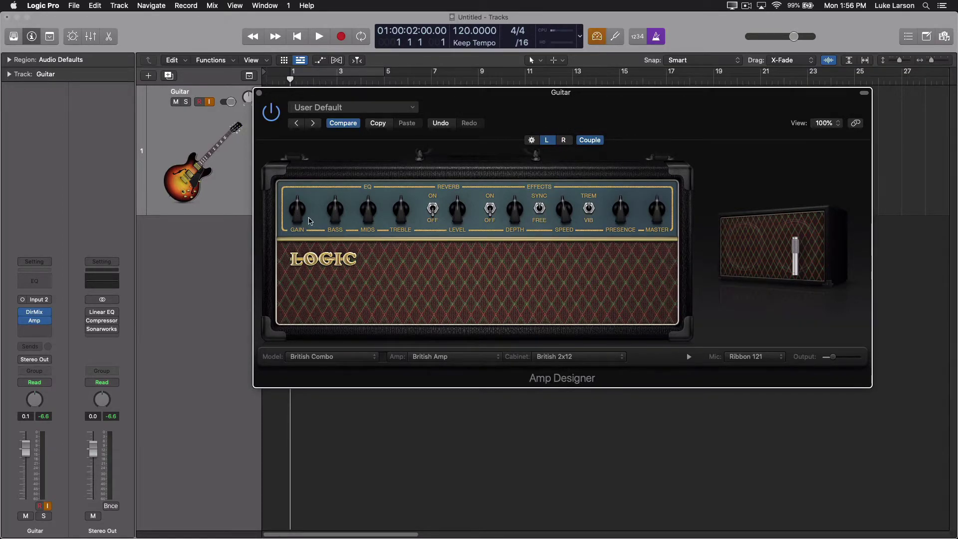
drag(309, 221, 310, 237)
drag(335, 212, 337, 217)
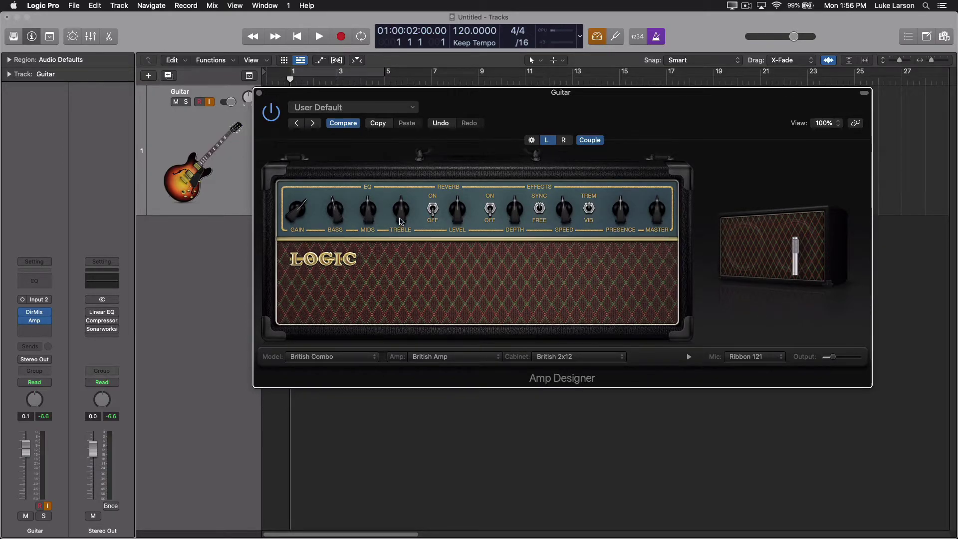
drag(401, 221, 401, 207)
- Check that the right channel still uses the Dynamic 57 mic after coupling
click(563, 140)
click(547, 140)
click(564, 140)
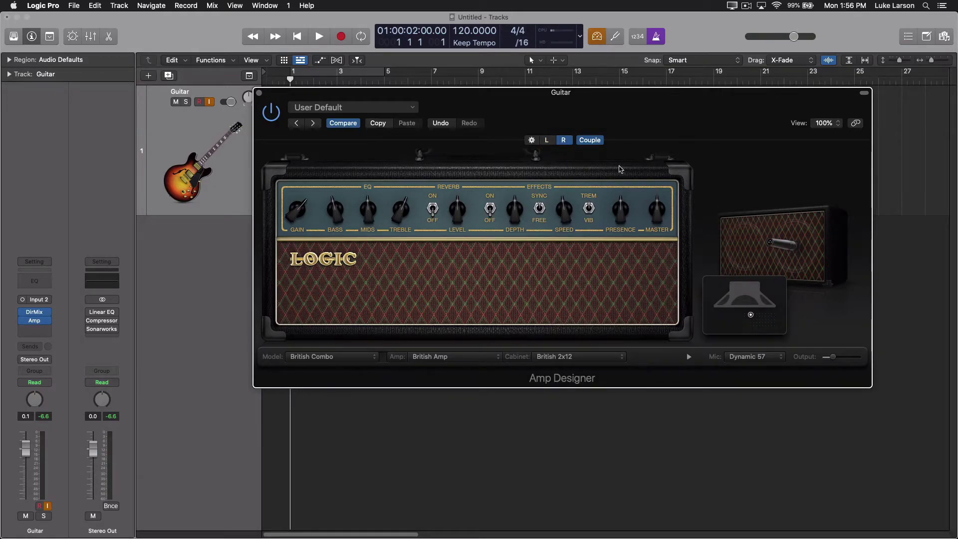
click(547, 140)
click(563, 140)
click(546, 141)
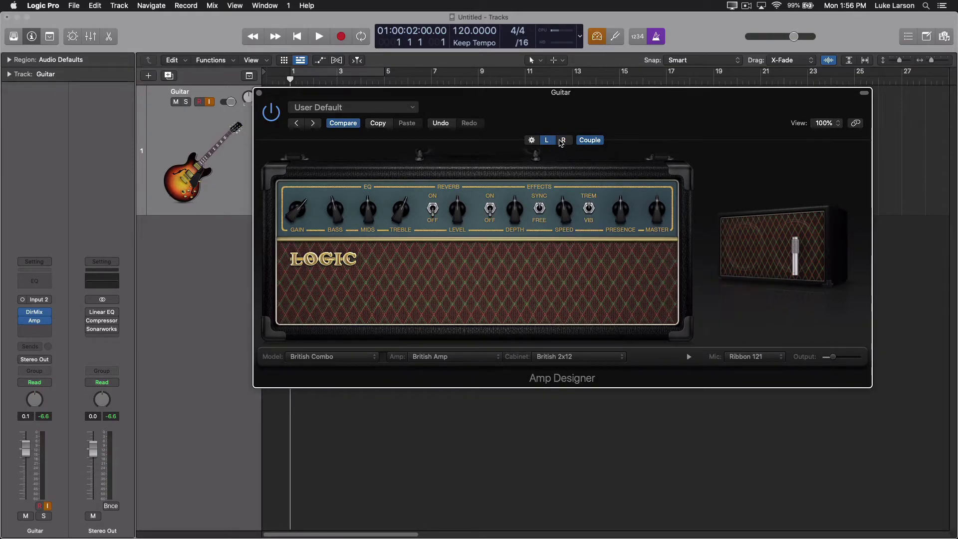
click(562, 140)
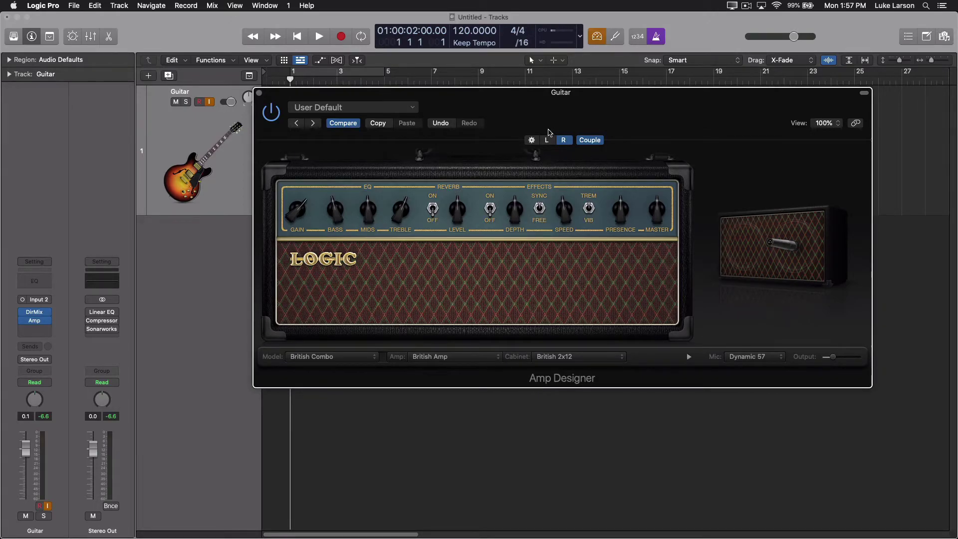
- Insert a Stereo Direction Mixer after Amp Designer and set its Spread to 0.00
mouse_move(748, 235)
click(46, 332)
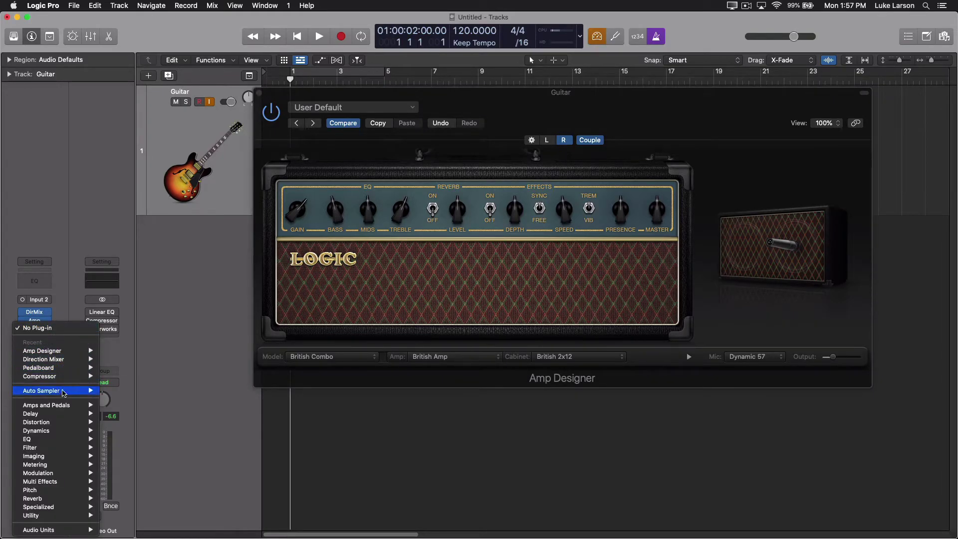
mouse_move(64, 458)
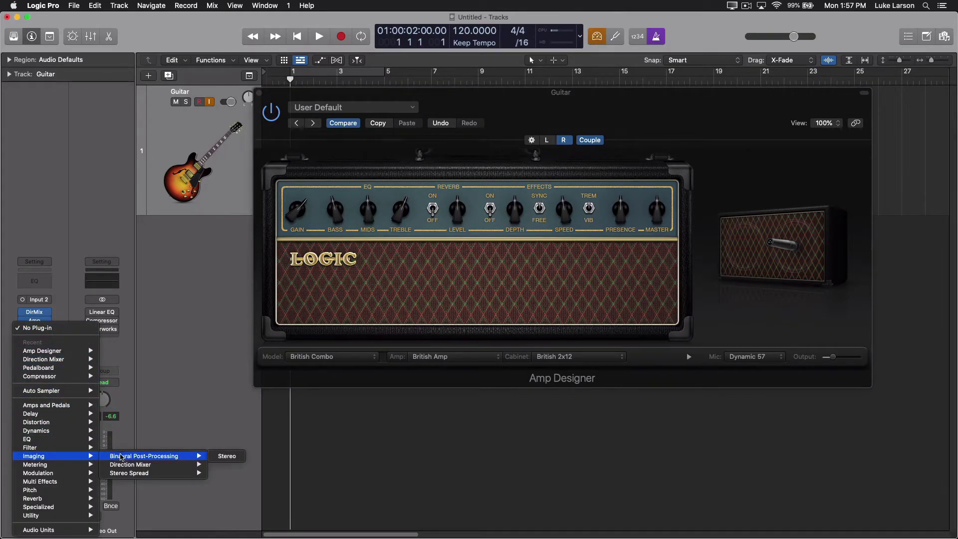
mouse_move(149, 465)
click(225, 465)
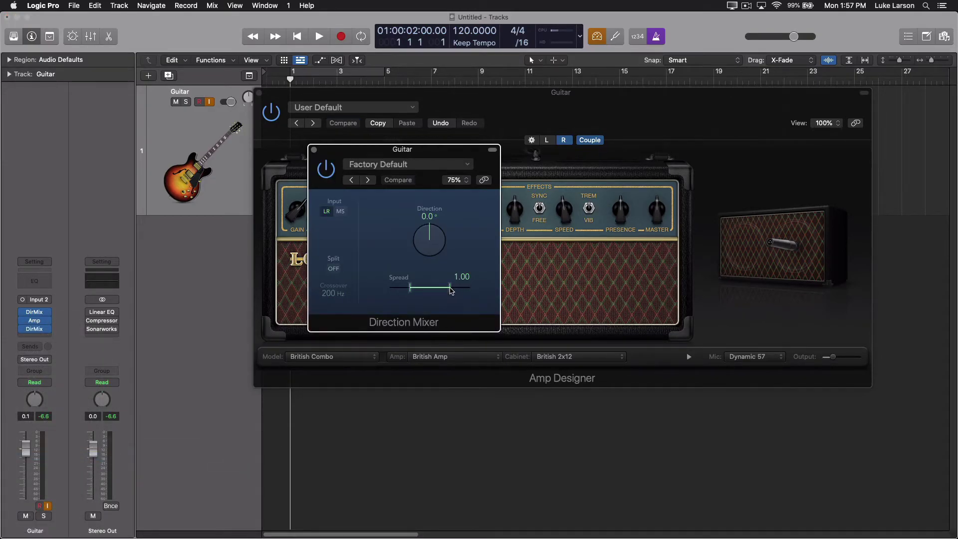
drag(450, 290, 430, 296)
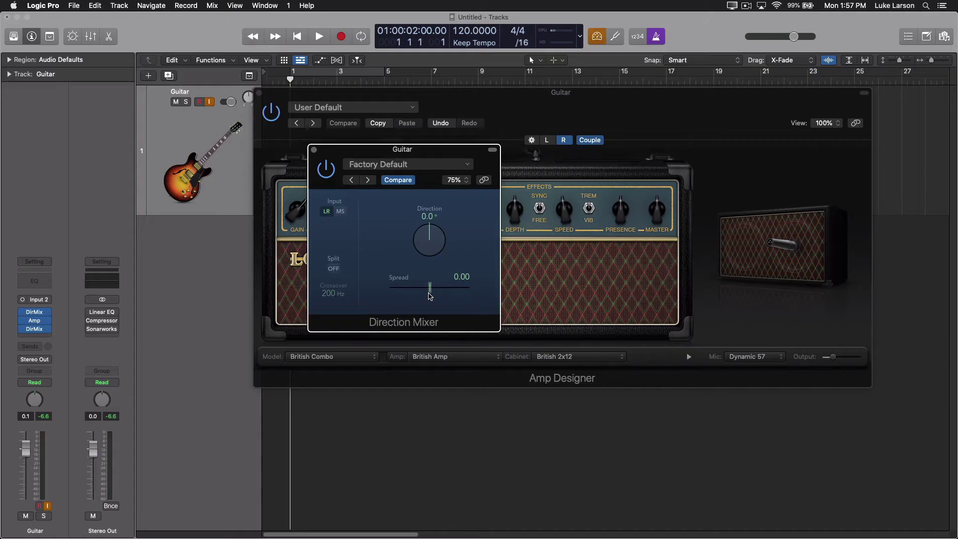